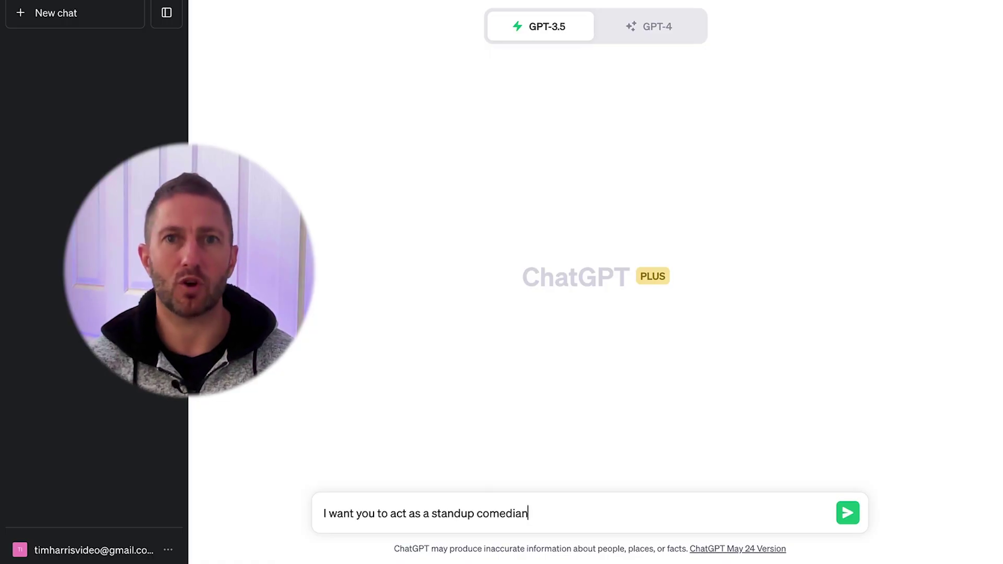
# Step: Finish and send the NBA Finals comedian prompt, then start rewording it for a relationship coach
pyautogui.write('With a selection of current event topics at your disposal, your task is to utilize your wit, creativity, and observational prowess to craft a comedic routine. To captivate the audience, be sure to interweave personal anecdotes or experiences that make the performance more relatable and engaging. My first request is "I want a humorous take on the nba finals"')
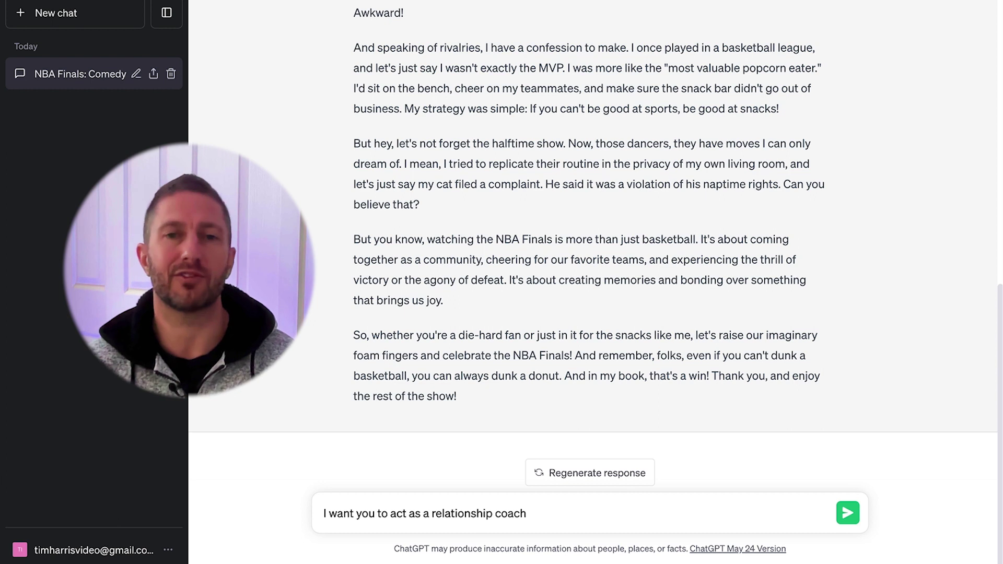
pyautogui.moveTo(527, 514); pyautogui.dragTo(302, 497)
pyautogui.write('a promp')
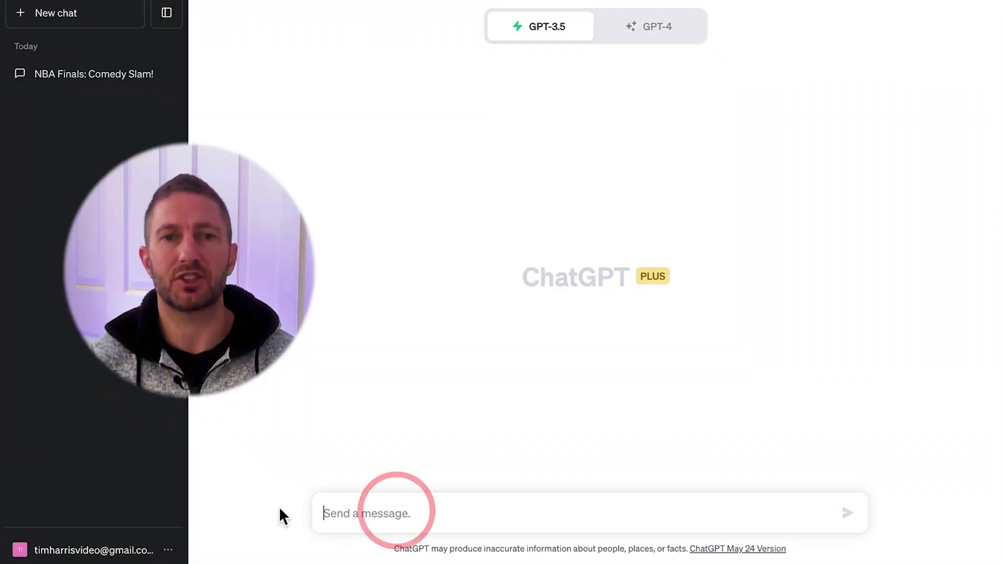
# Step: Ask 'how to make passive income online' in the new chat
pyautogui.write('how to make passive income online')
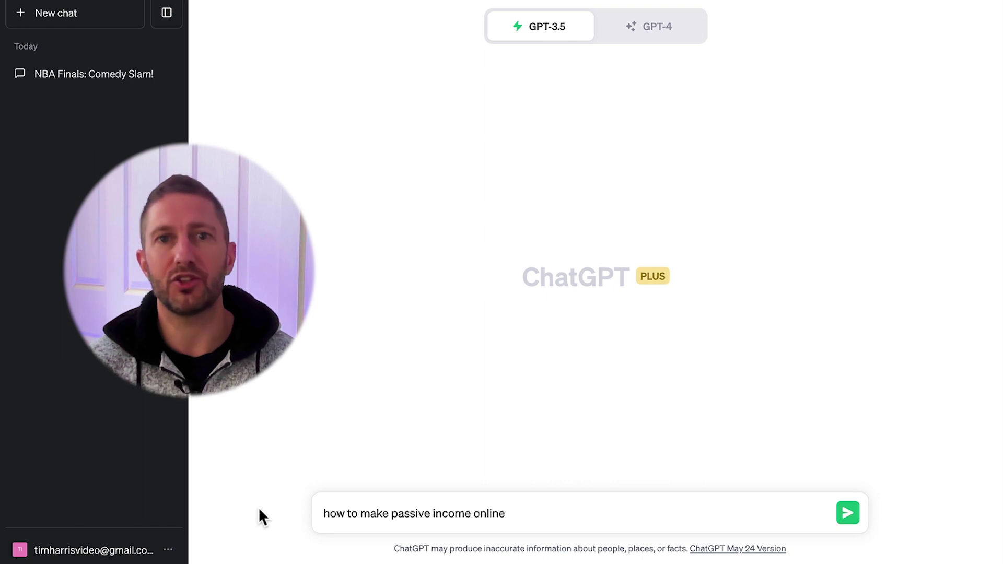
pyautogui.press('Return')
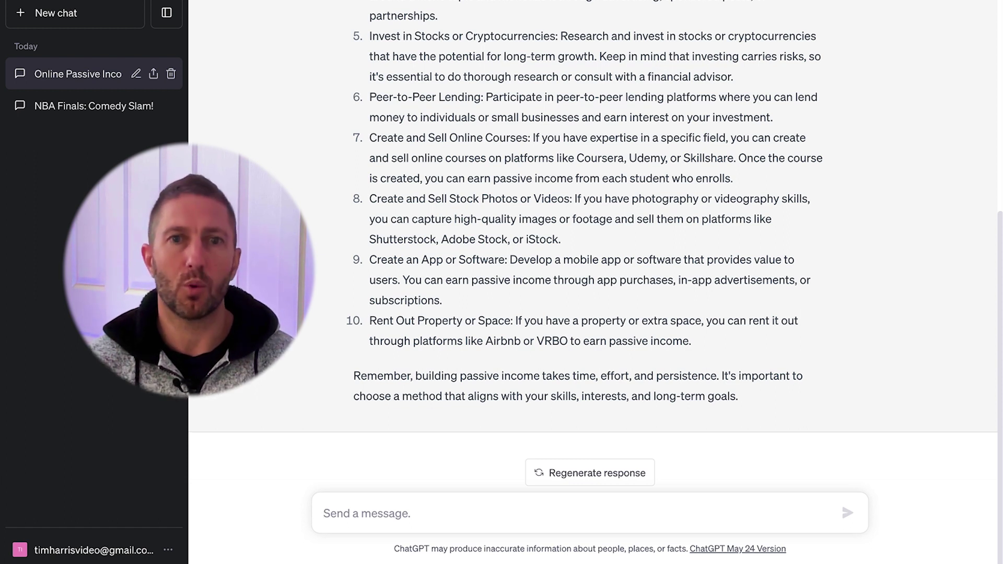
# Step: Request ten thought-provoking passive-income prompts, then copy the third one and send it
pyautogui.write('write 10 perfect and thought-provoking chatgp')
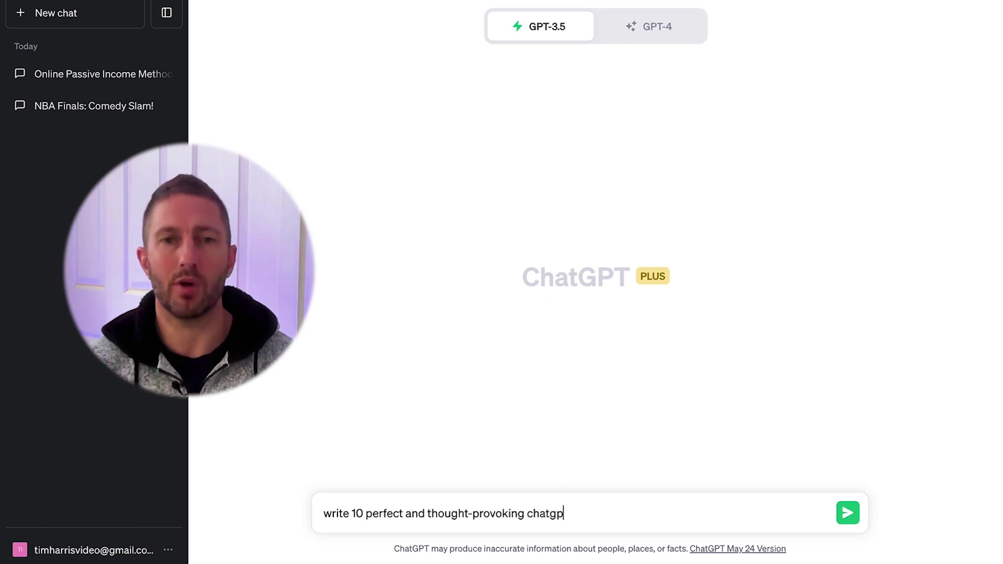
pyautogui.write('t prompts. Focus the prompts around making passive income online')
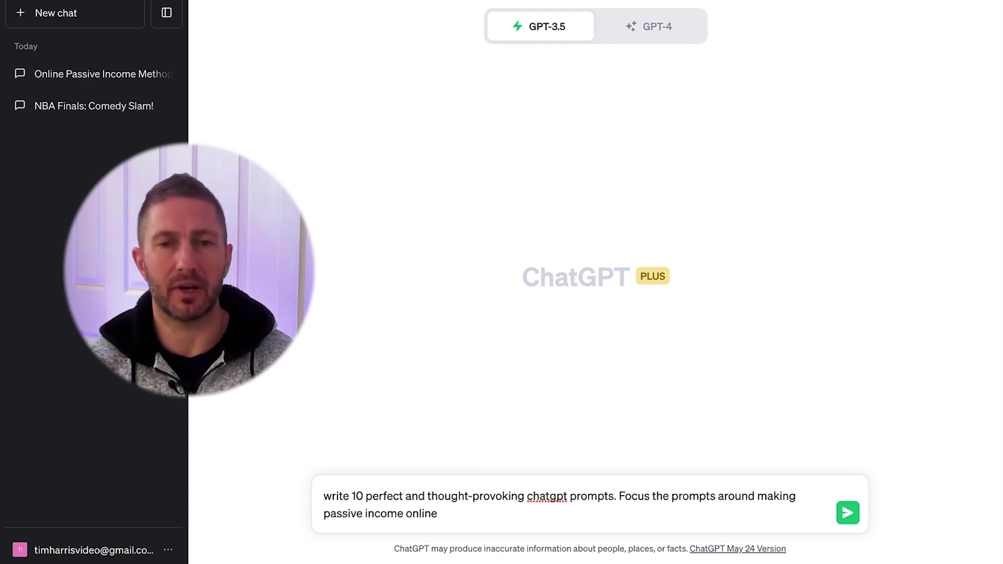
pyautogui.press('Return')
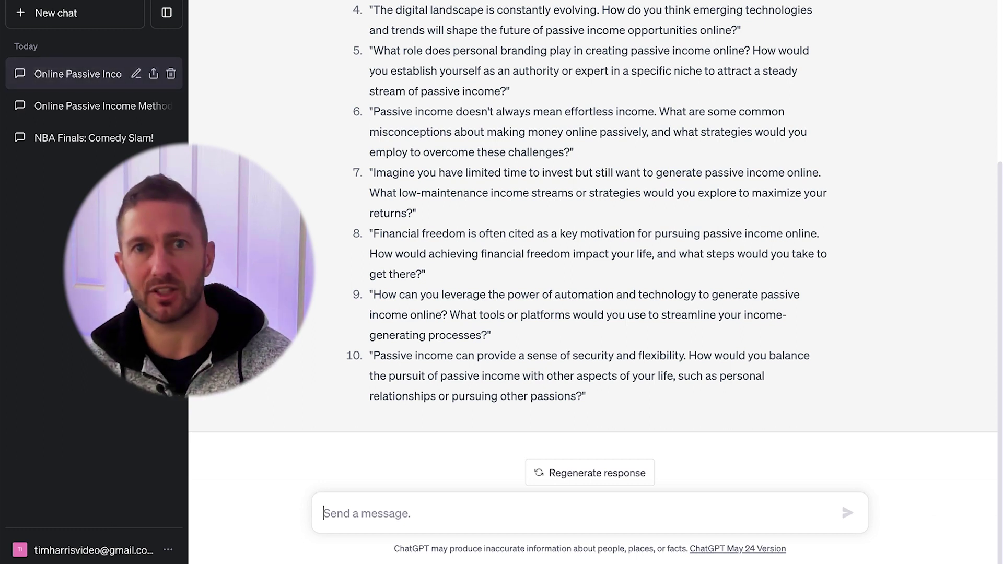
pyautogui.scroll(5, 372, 211)
pyautogui.moveTo(372, 212); pyautogui.dragTo(729, 231)
pyautogui.hotkey('ctrl', 'c')
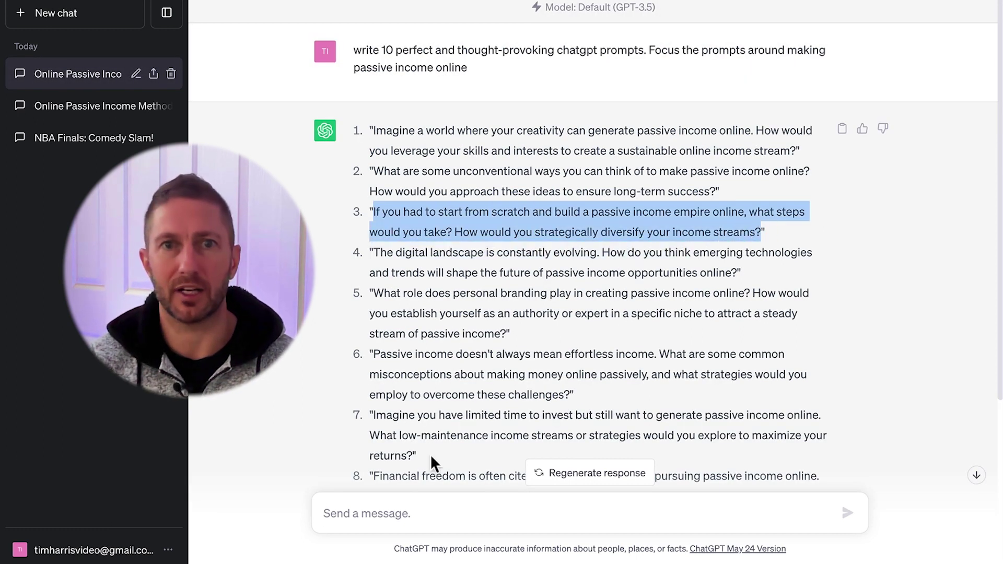
pyautogui.click(351, 513)
pyautogui.scroll(-5, 267, 437)
pyautogui.hotkey('ctrl', 'v')
pyautogui.press('Return')
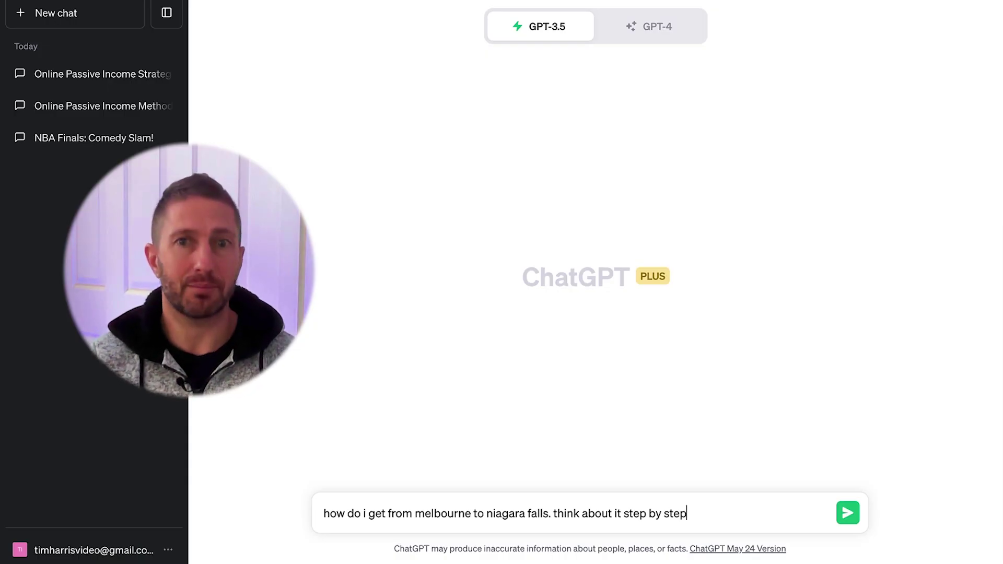
# Step: Send the Melbourne-to-Niagara Falls and fluent-Spanish questions, each ending 'think about it step by step'
pyautogui.press('Return')
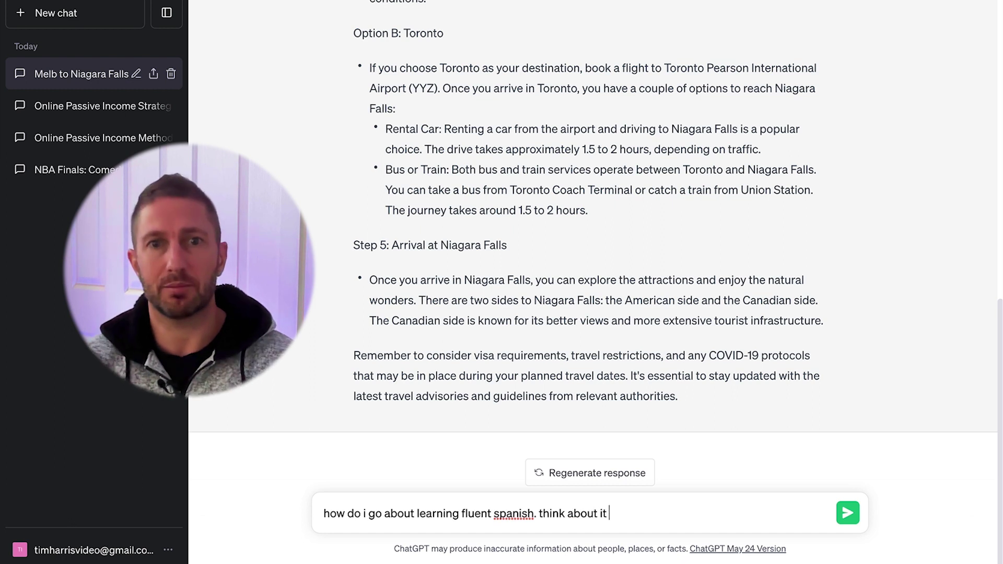
pyautogui.press('Return')
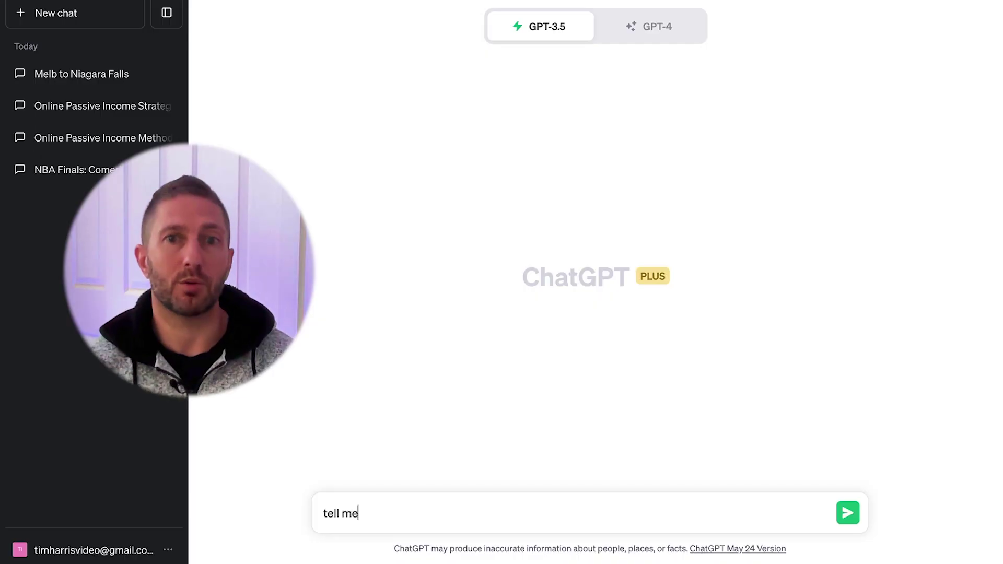
# Step: Send the meaning-of-life prompt, then resend it asking for a humorous answer
pyautogui.write('er')
pyautogui.press('Return')
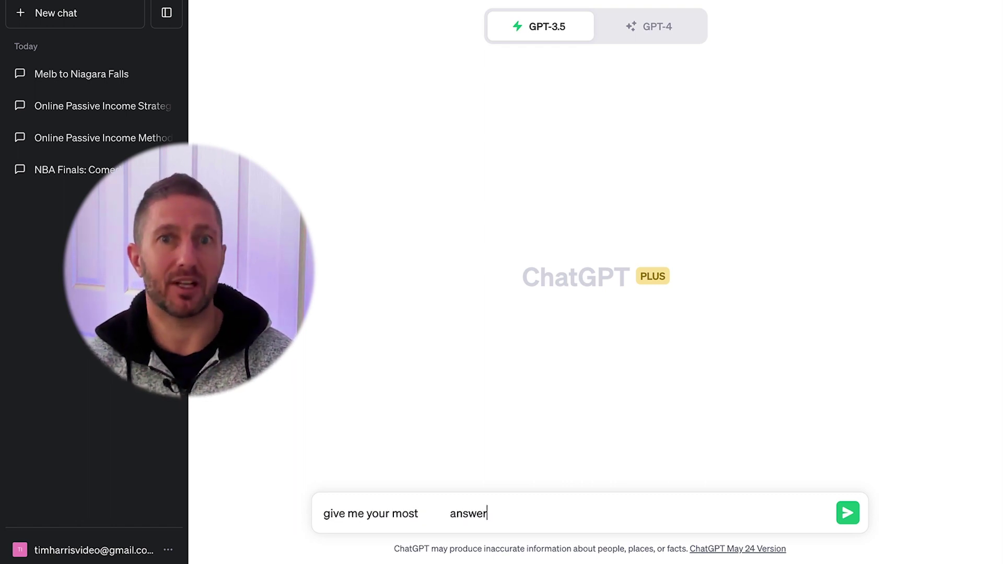
pyautogui.hotkey('ctrl', 'a')
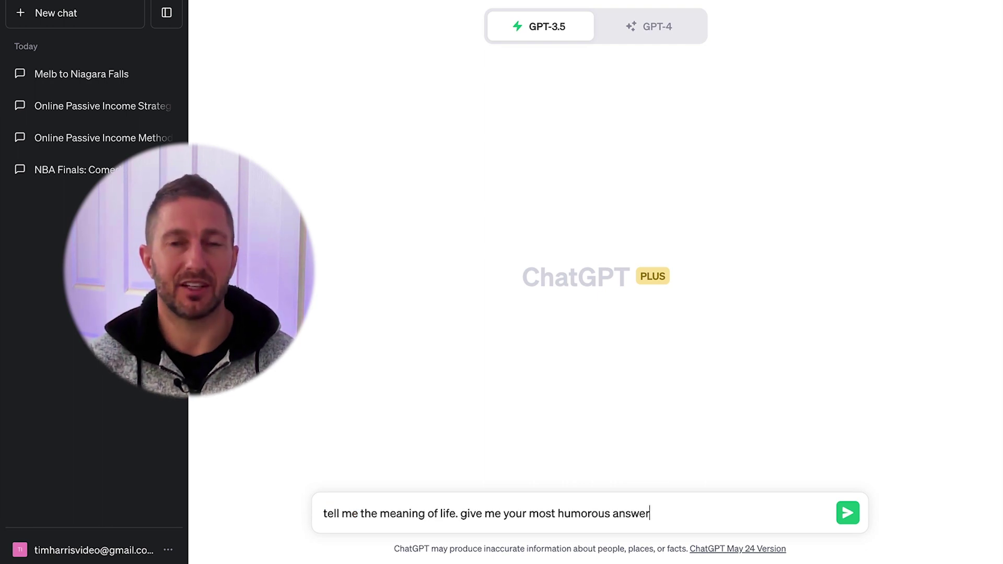
pyautogui.press('Return')
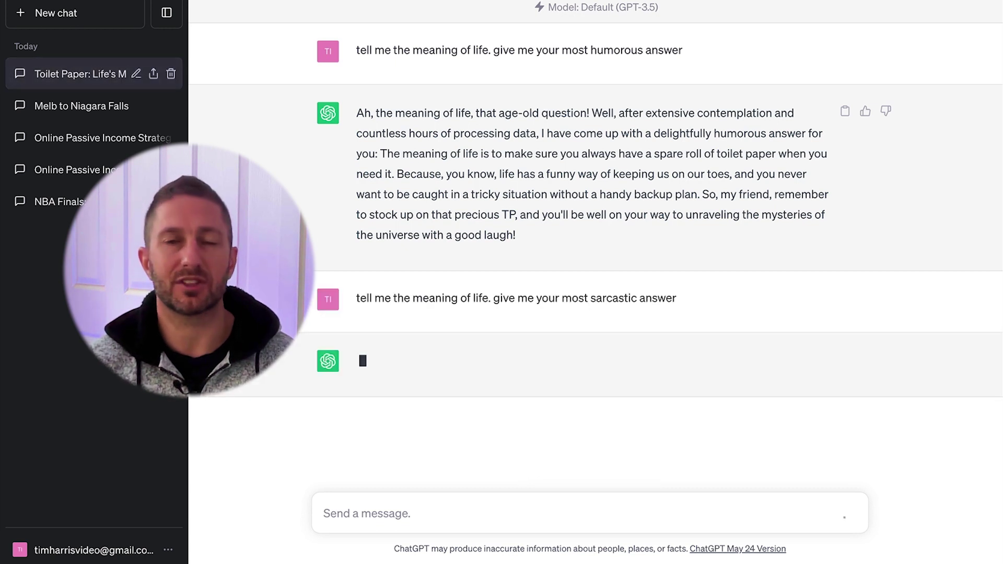
# Step: Swap 'humorous' for another tone, then ask for 20 tone-of-voice adjectives
pyautogui.doubleClick(580, 513)
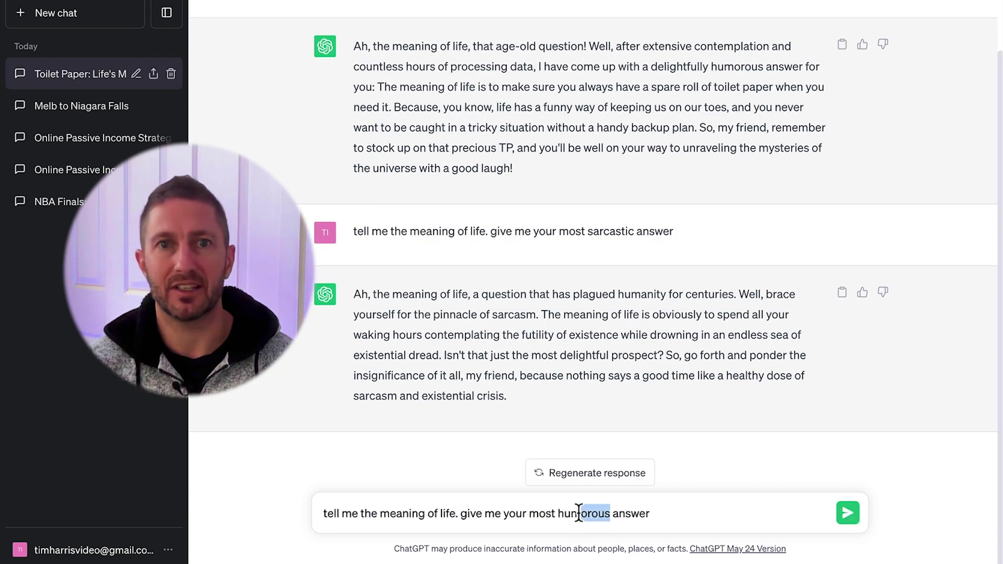
pyautogui.write('ve')
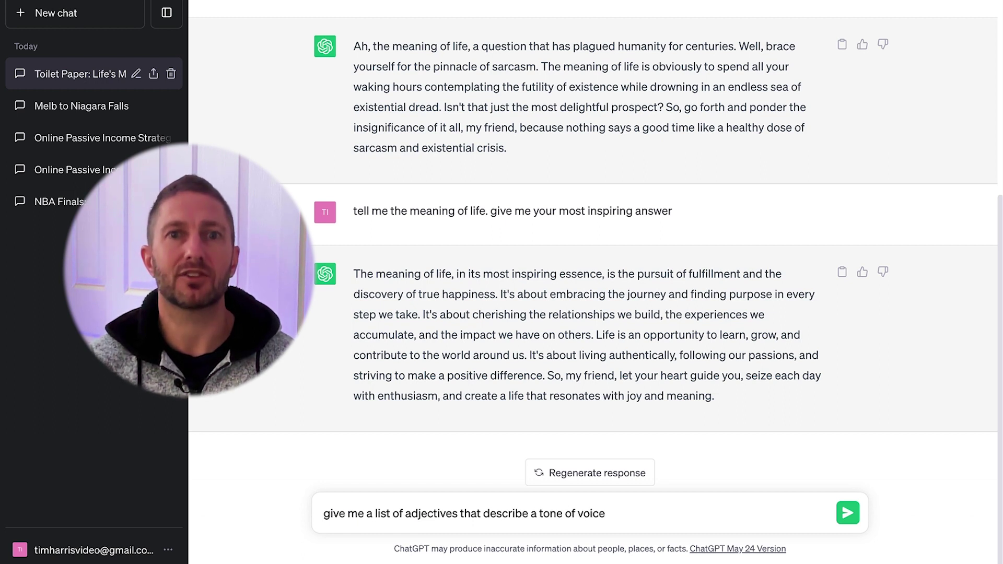
pyautogui.press('Return')
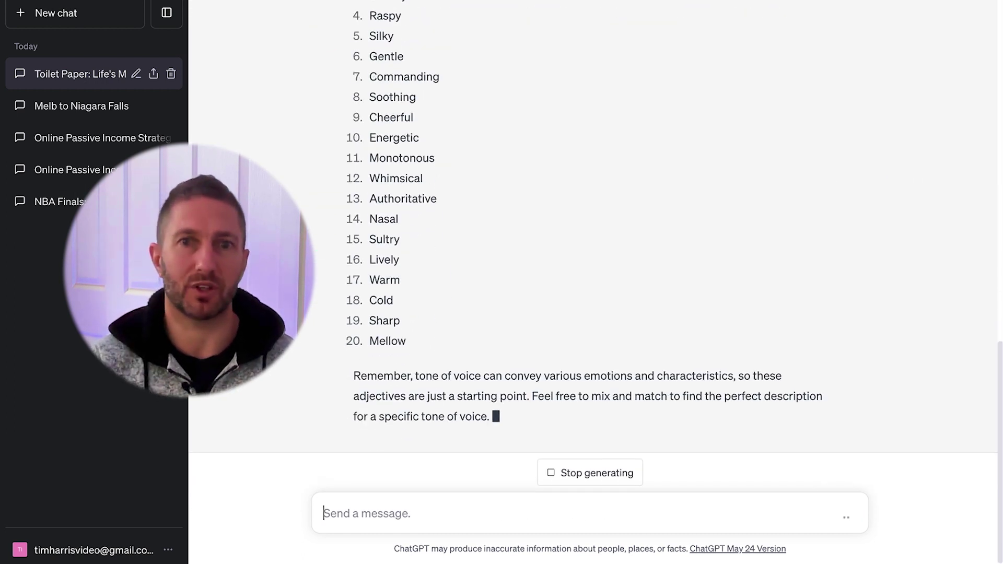
pyautogui.scroll(3, 563, 293)
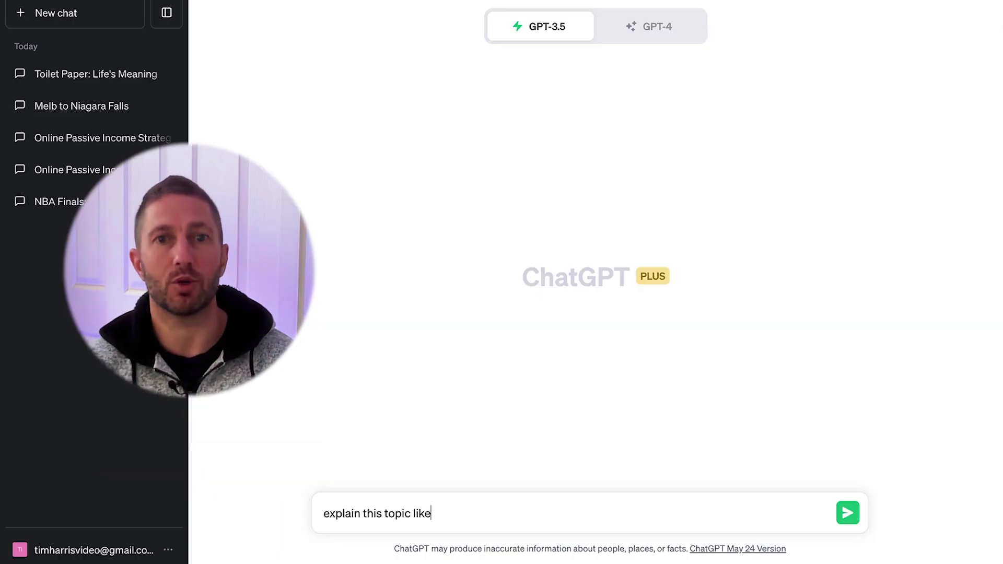
# Step: Send 'explain this topic like i'm 5 years old', then the meaning-of-life prompt as Yoda from Star Wars
pyautogui.moveTo(567, 513); pyautogui.dragTo(320, 520)
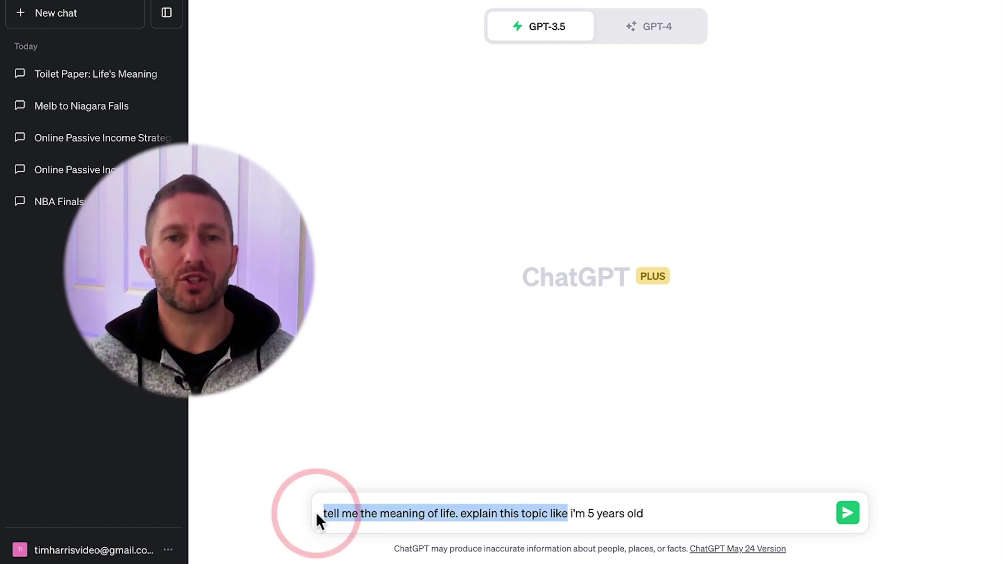
pyautogui.click(718, 515)
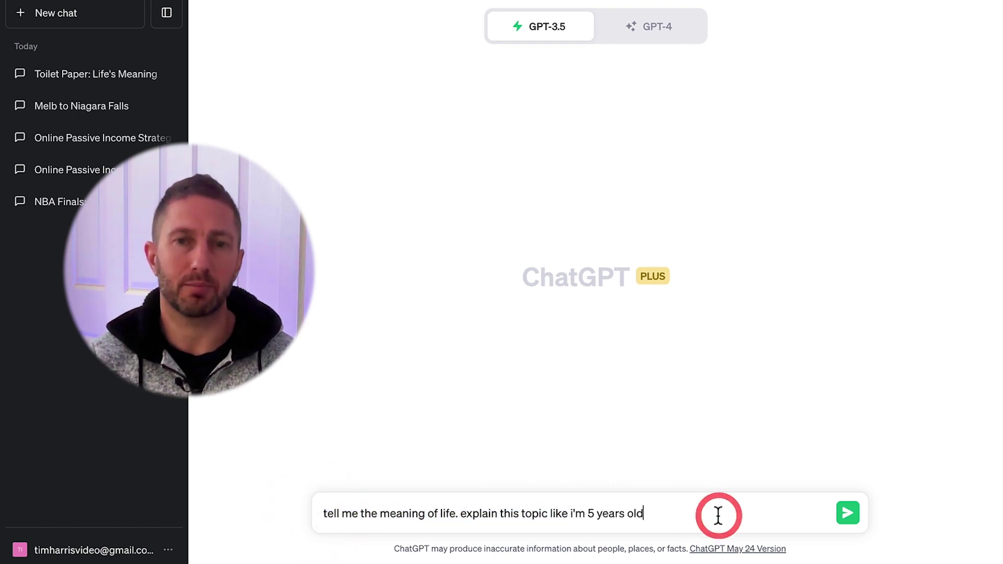
pyautogui.press('Return')
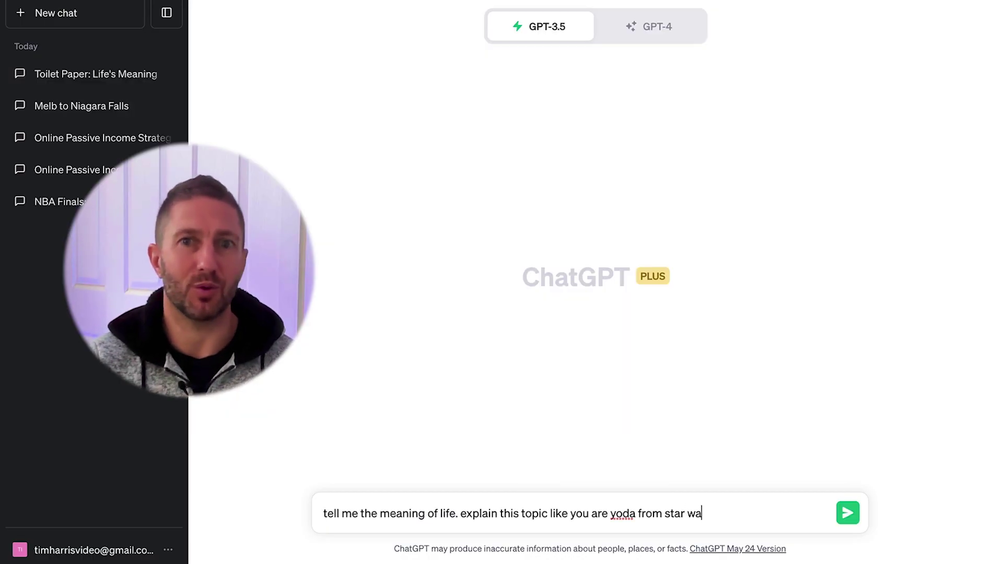
pyautogui.write('s')
pyautogui.press('Return')
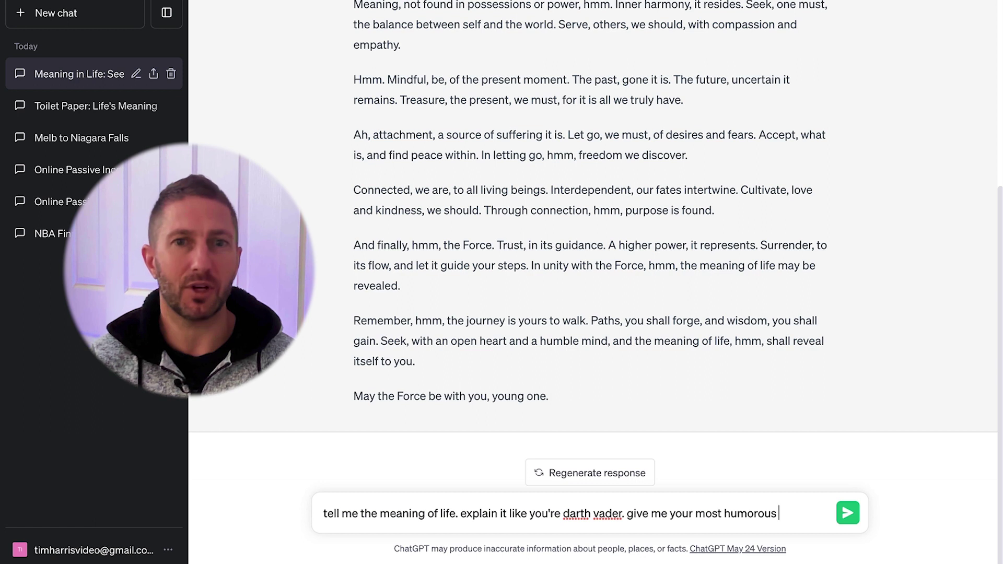
# Step: Send the prompt asking for a humorous meaning-of-life answer in Darth Vader's voice
pyautogui.press('Return')
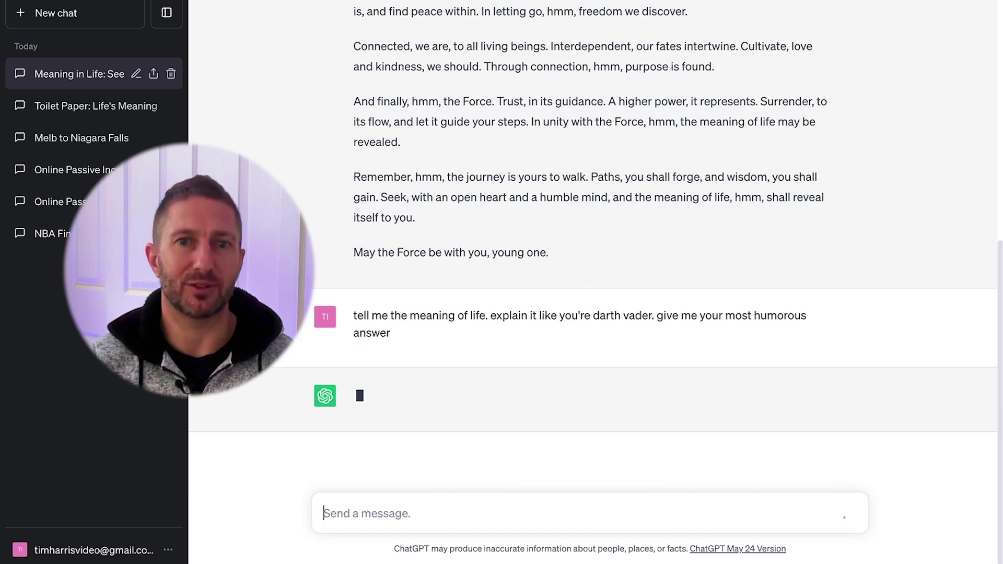